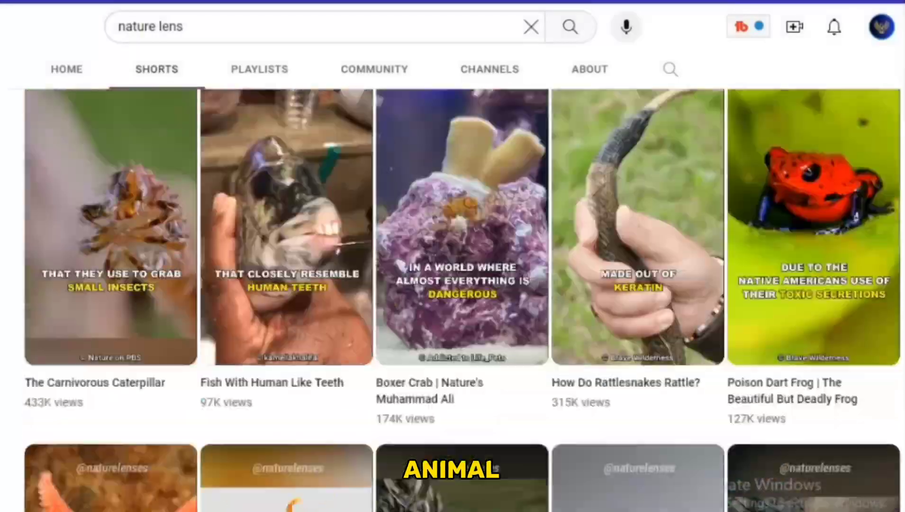
scroll(462, 284, "down", 5)
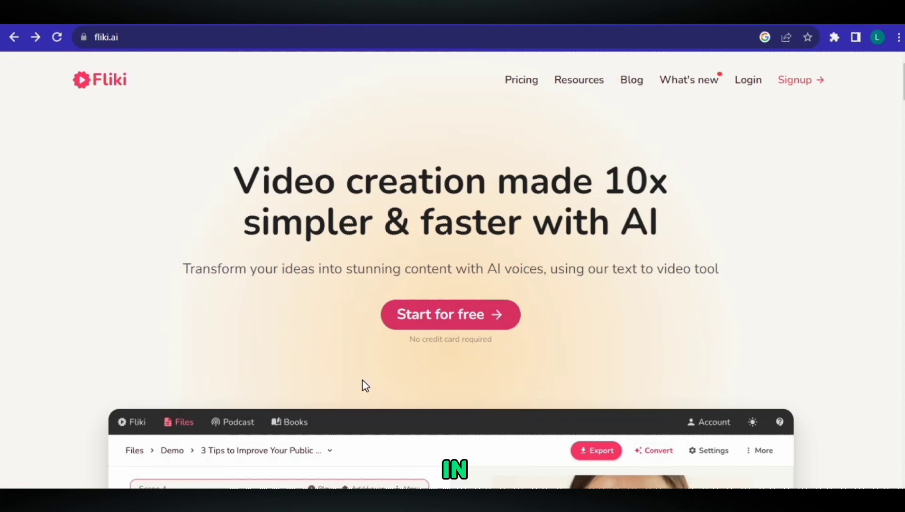
- Switch to the Fliki website, start for free and sign in with the existing Google account
left_click(406, 321)
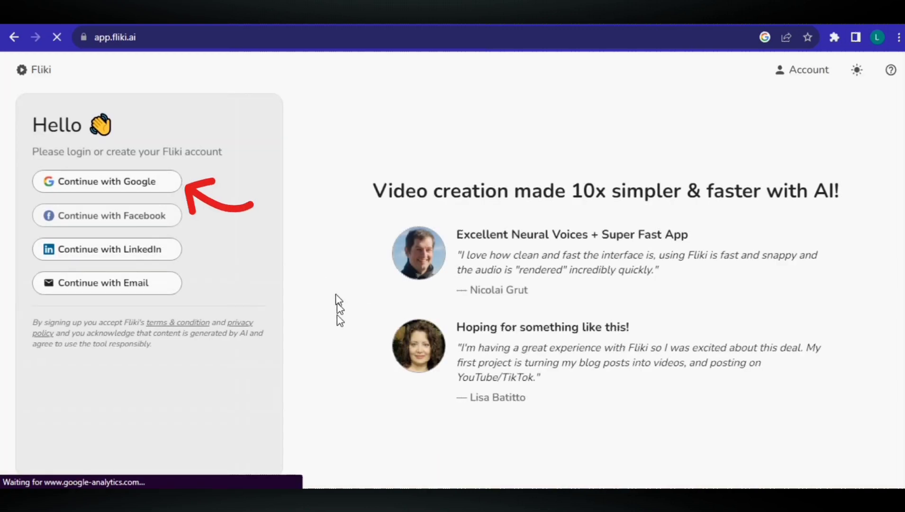
left_click(165, 192)
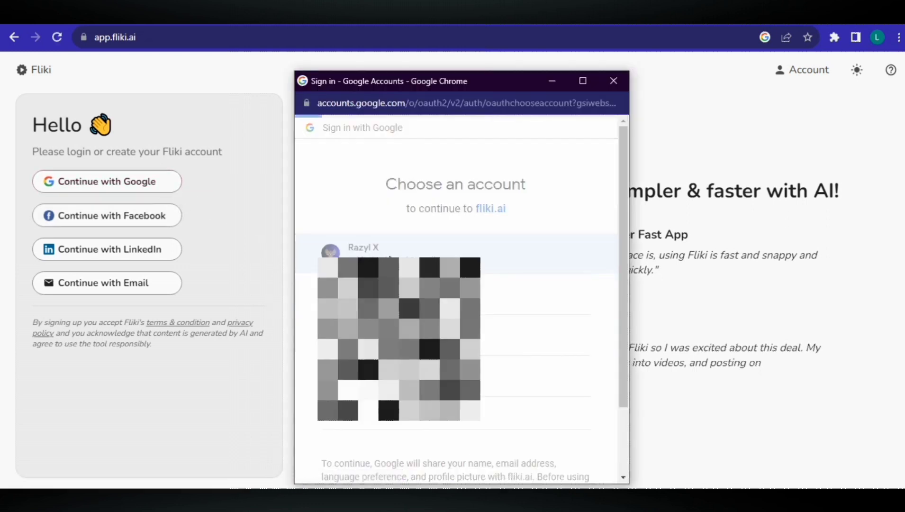
left_click(389, 256)
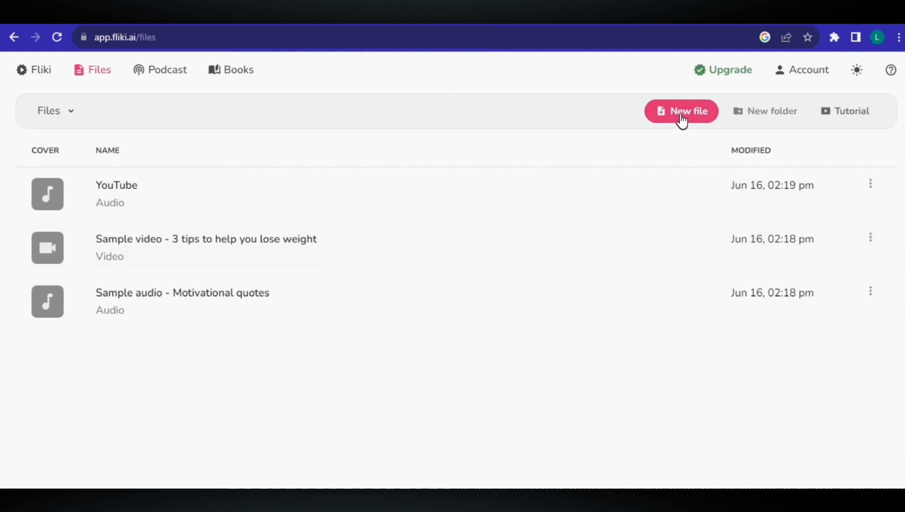
- Create a new English video file named "yt shorts" with the United Kingdom dialect
left_click(679, 119)
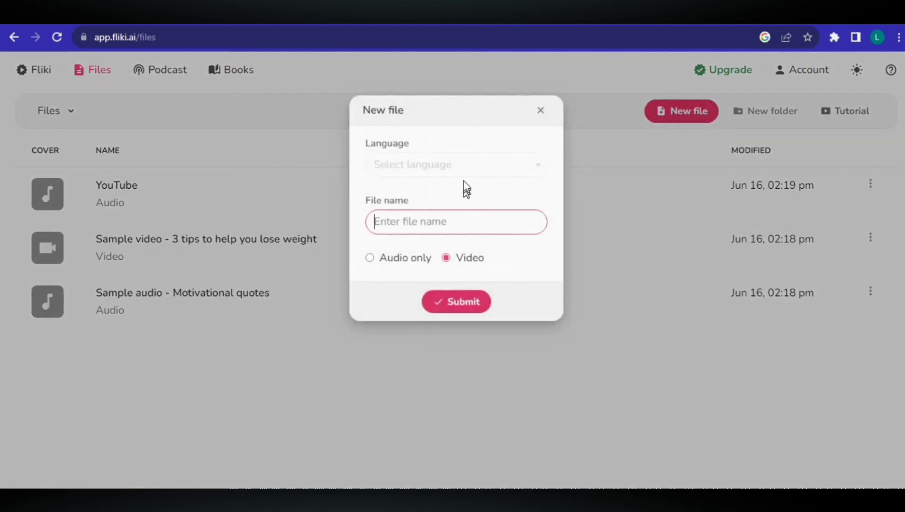
type("yt shorts")
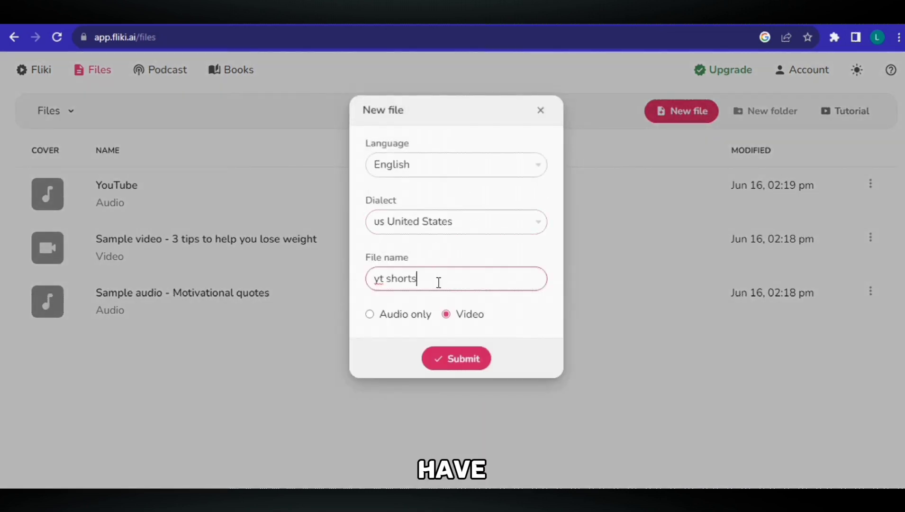
left_click(441, 228)
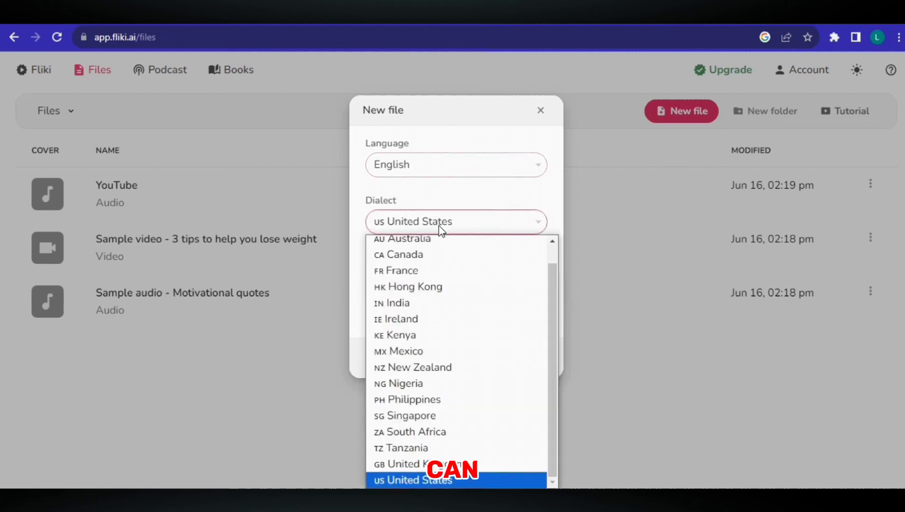
left_click(480, 477)
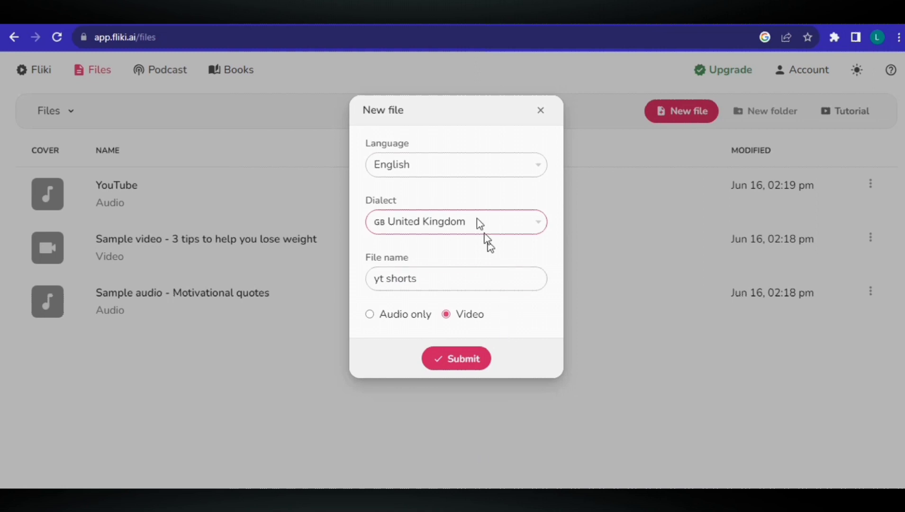
left_click(443, 362)
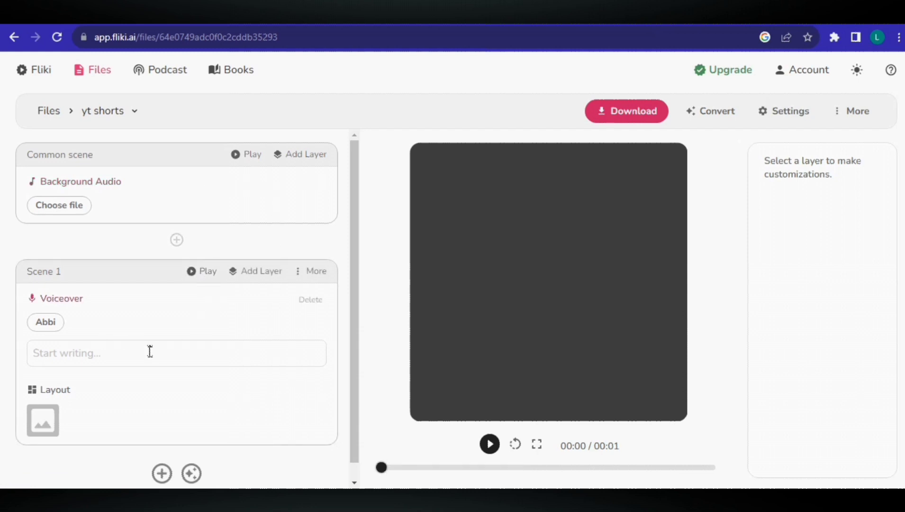
- Generate a short idea-to-video from the idea "facts about eagles" in the Explainer style
left_click_drag(354, 393, 356, 370)
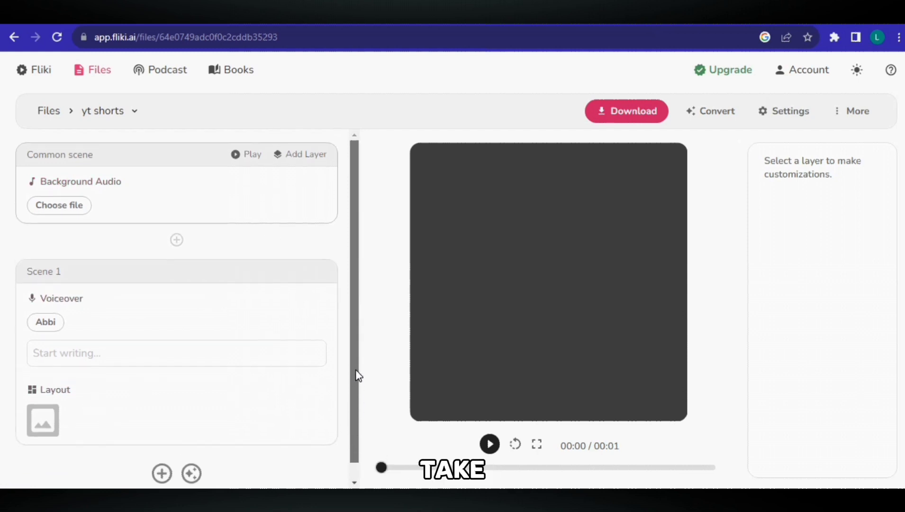
left_click(727, 117)
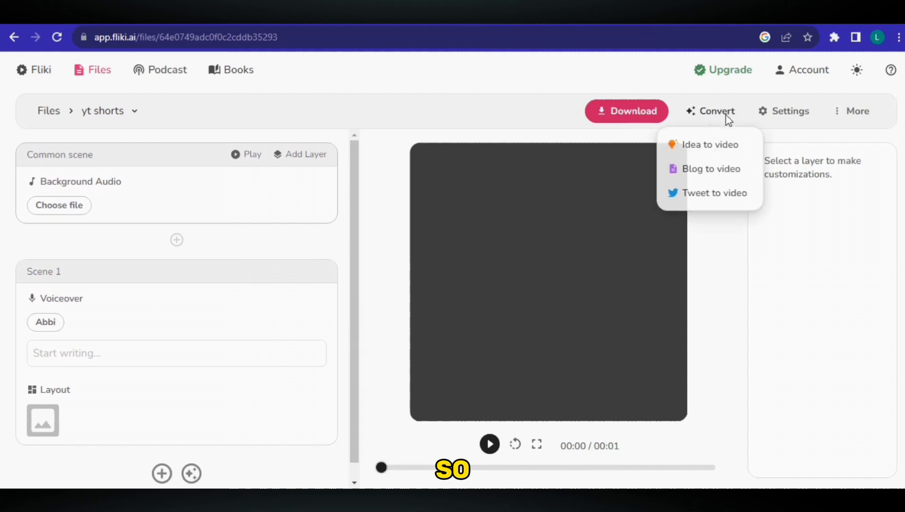
left_click(745, 153)
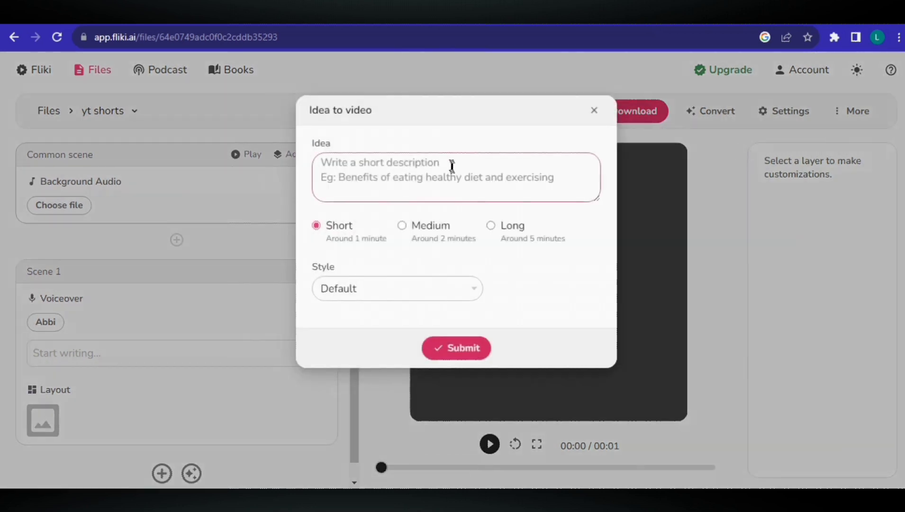
type("facts about eagles")
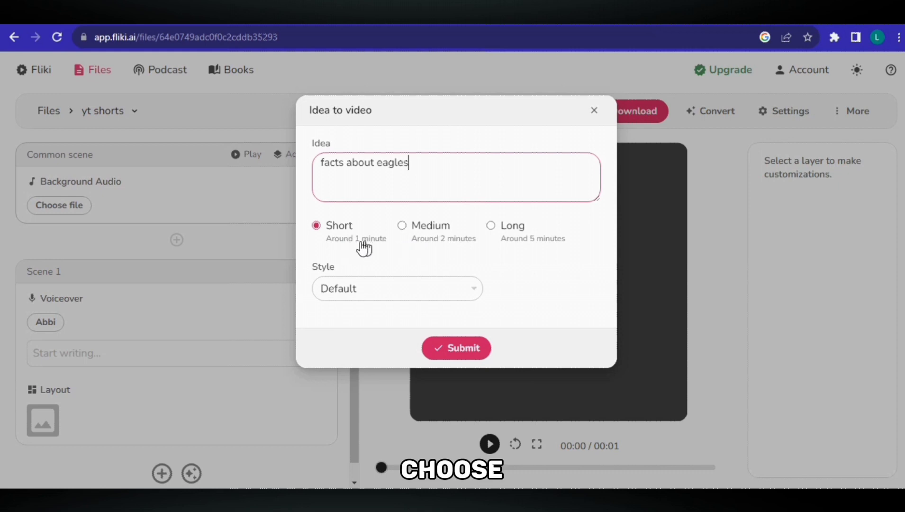
left_click(373, 291)
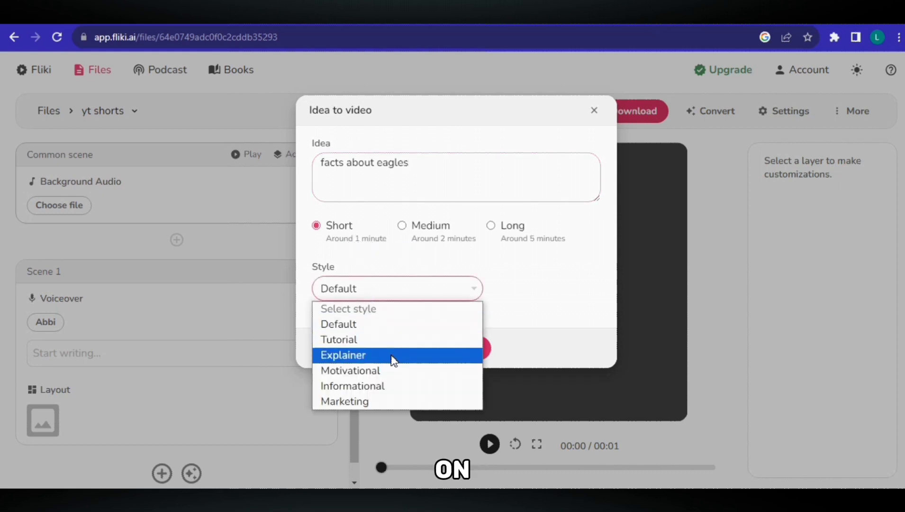
left_click(391, 355)
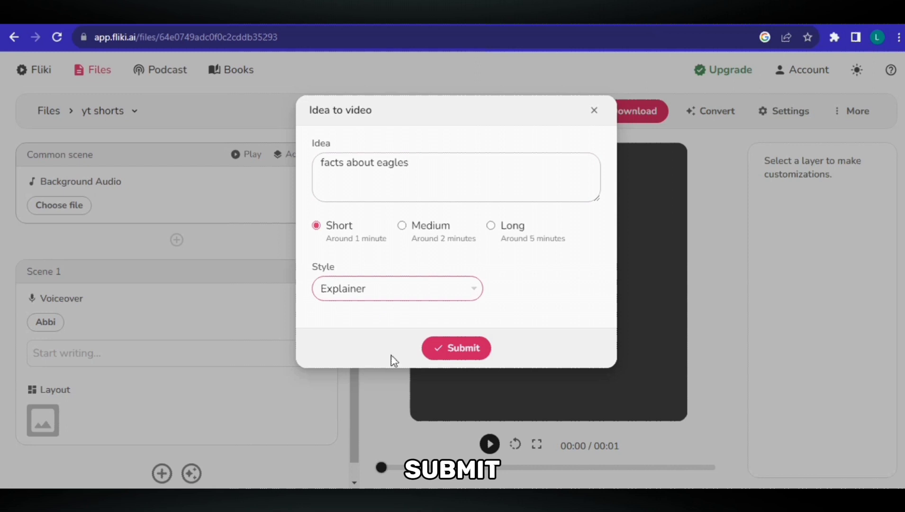
left_click(447, 350)
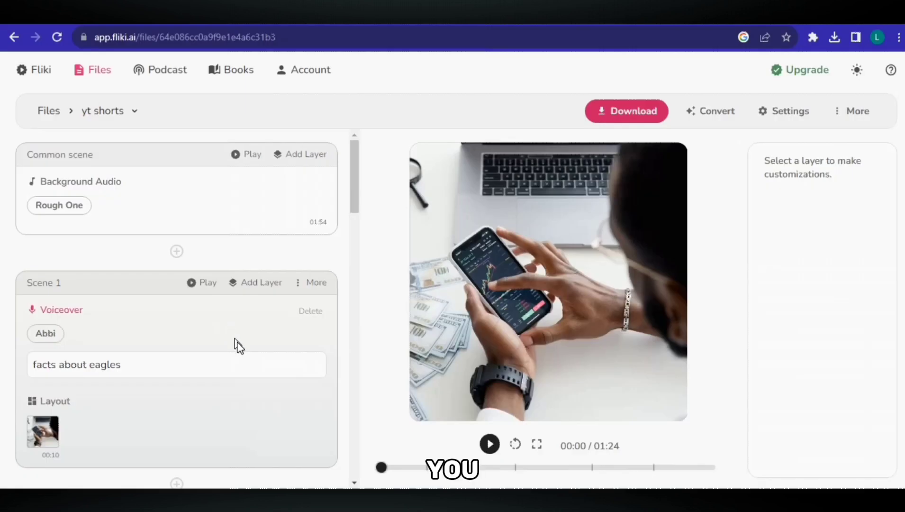
- Preview the Noah, Hollie, Alfie and Ethan voices for scene 1, and apply Ethan to all the voiceovers
left_click(61, 313)
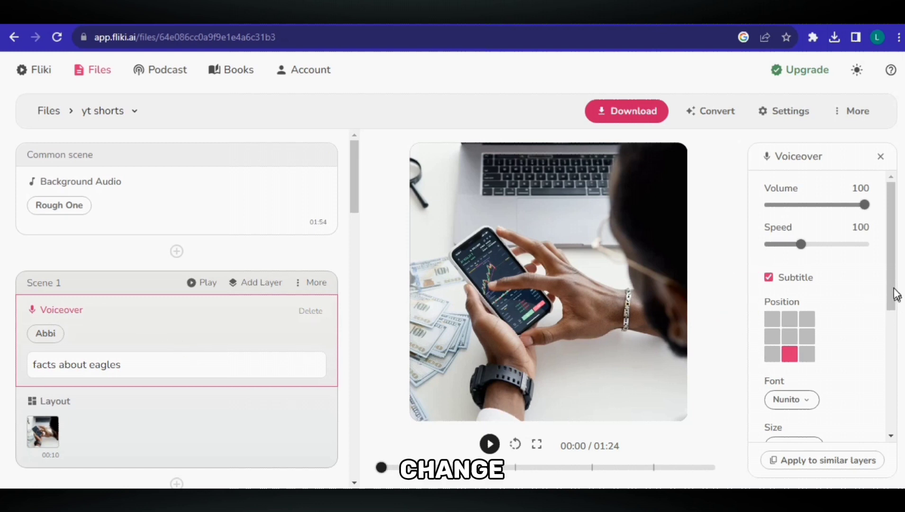
left_click_drag(894, 294, 892, 389)
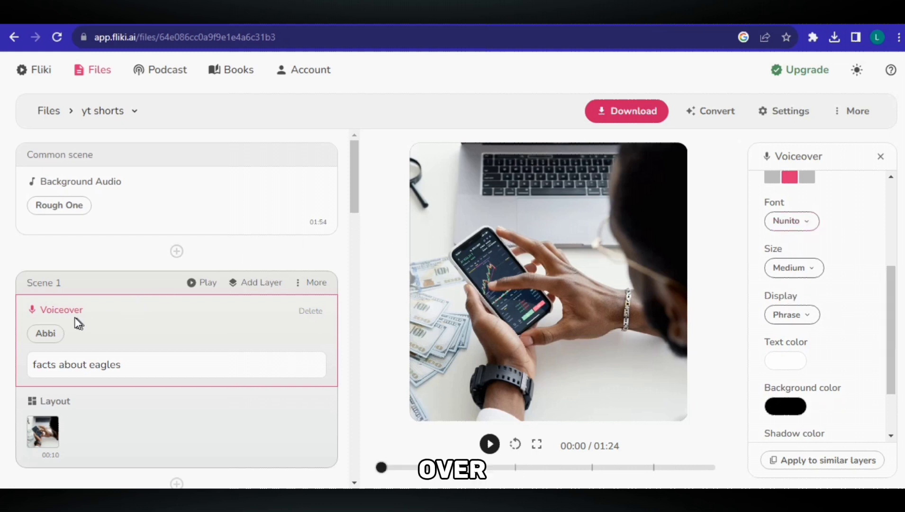
left_click(53, 337)
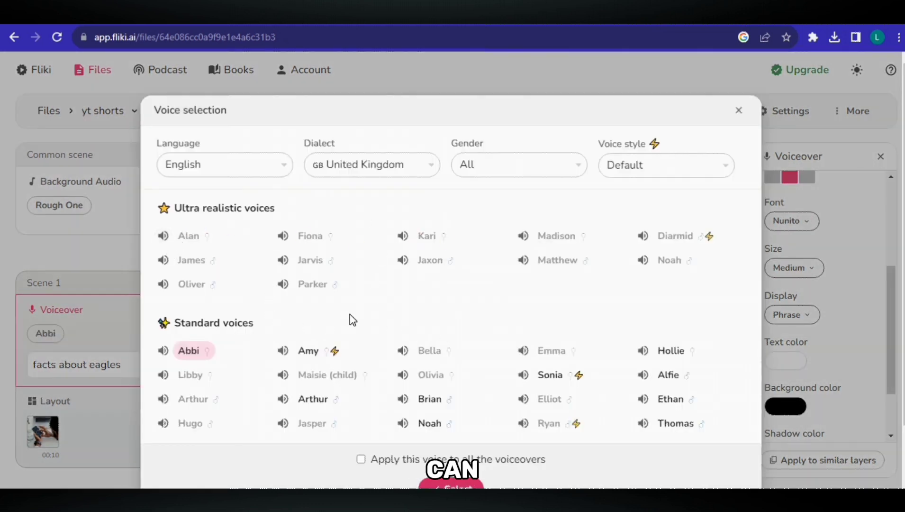
scroll(353, 320, "down", 2)
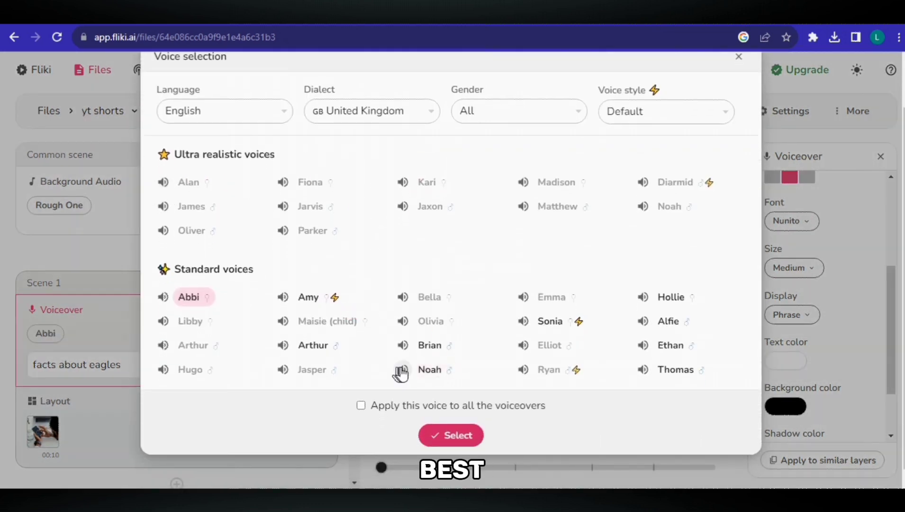
left_click(401, 370)
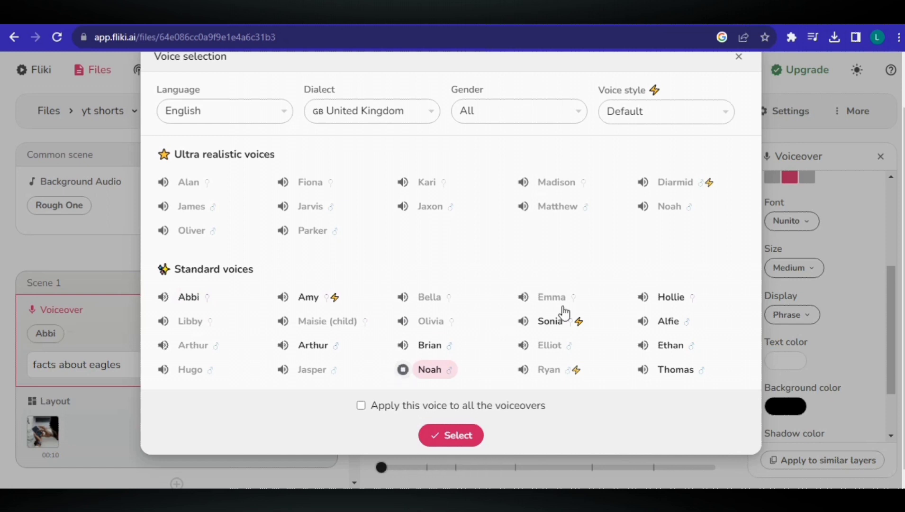
left_click(644, 299)
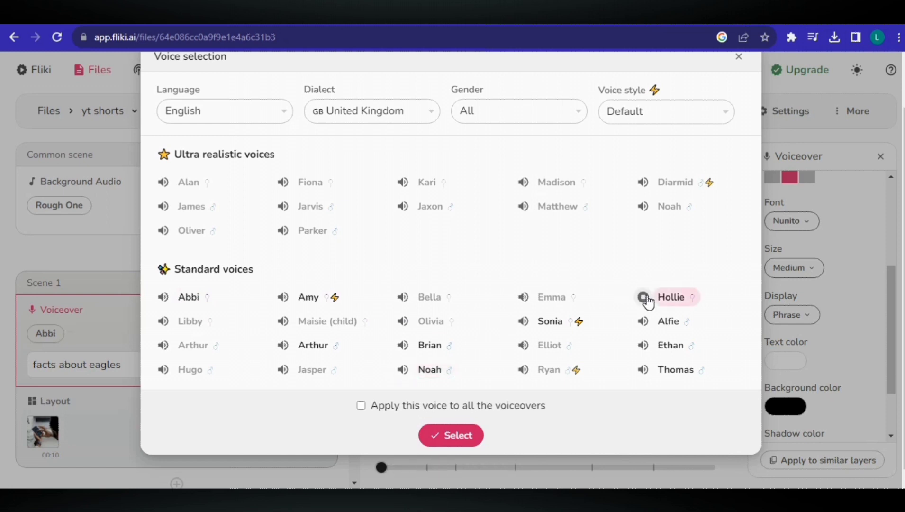
left_click(643, 321)
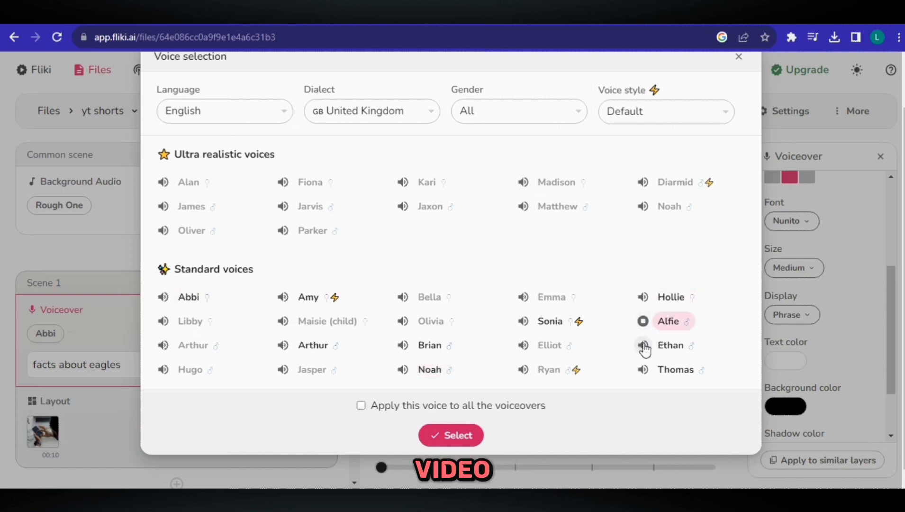
left_click(644, 346)
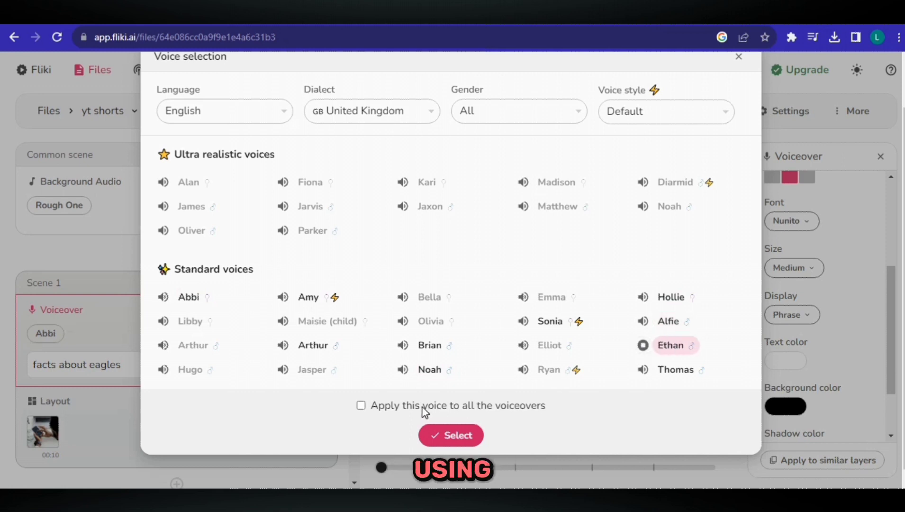
left_click(361, 405)
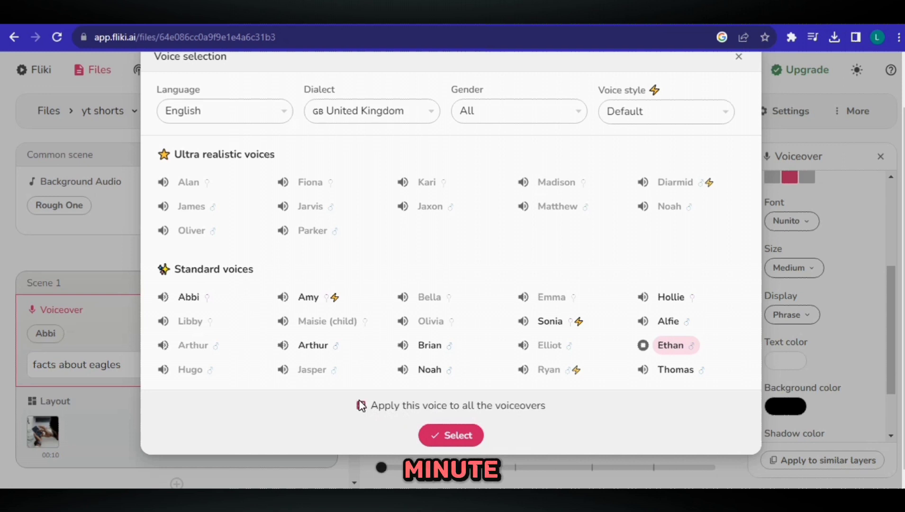
left_click(455, 433)
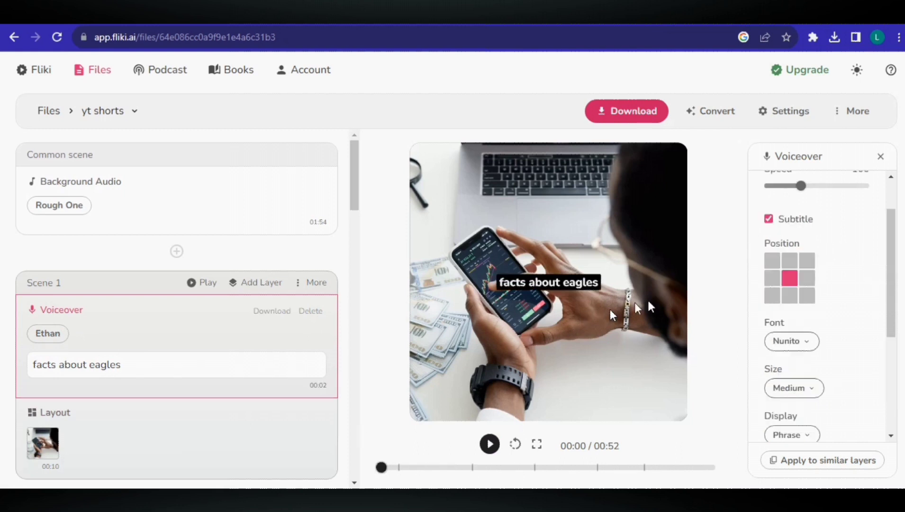
- Set the scene 1 voiceover subtitle's font to Oswald and its text color to yellow, RGB 198, 217, 15
left_click(786, 340)
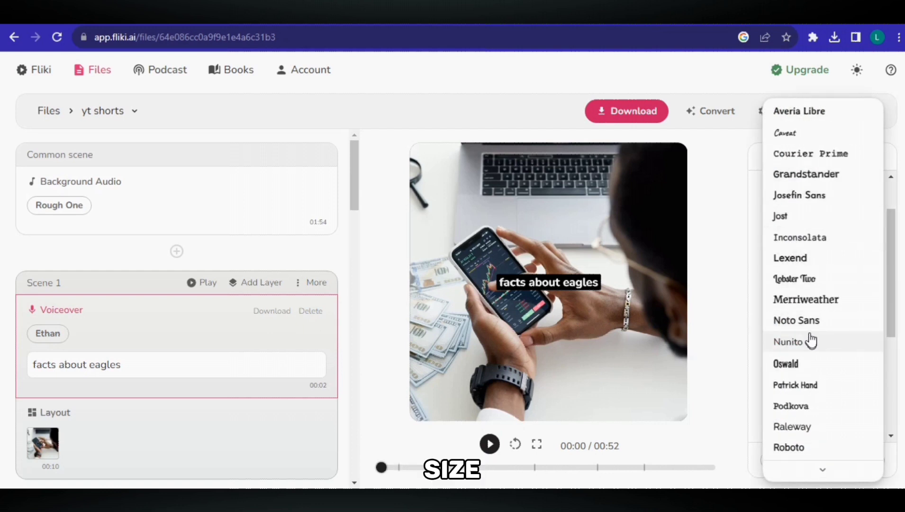
left_click(810, 363)
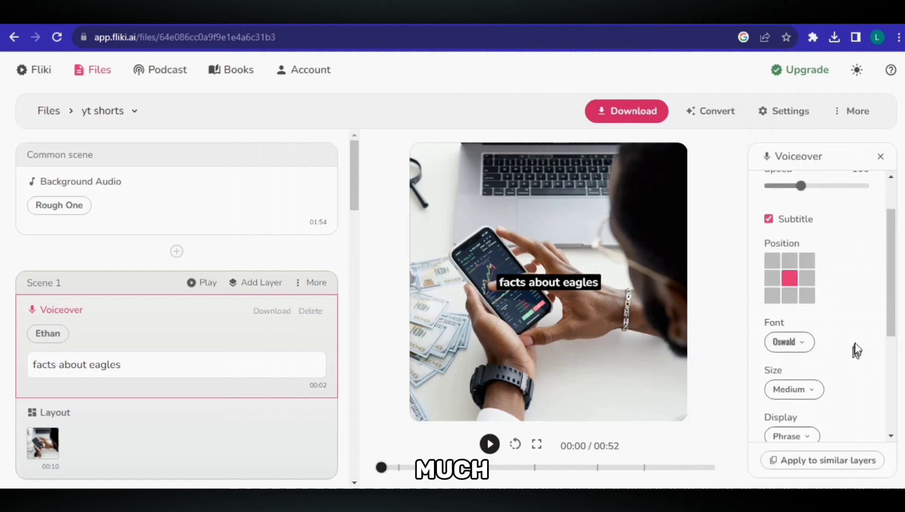
left_click_drag(890, 307, 884, 343)
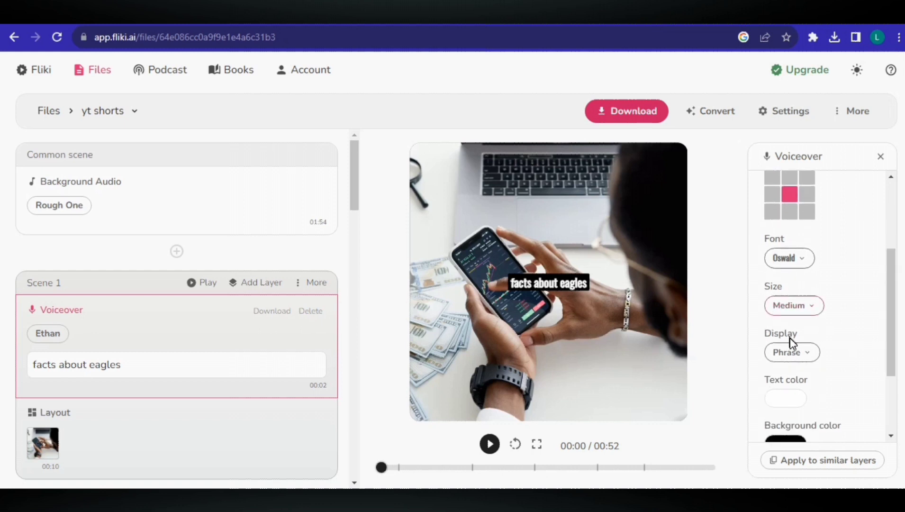
left_click(794, 400)
left_click(851, 219)
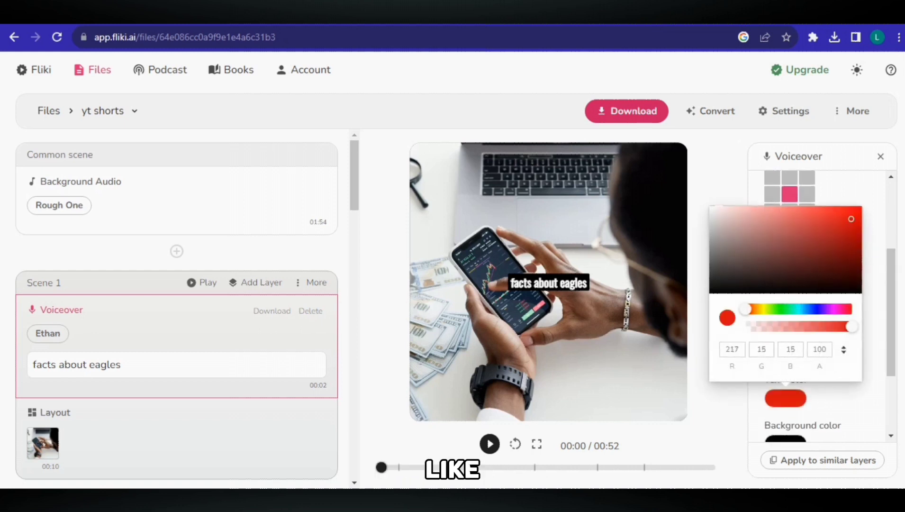
left_click(765, 310)
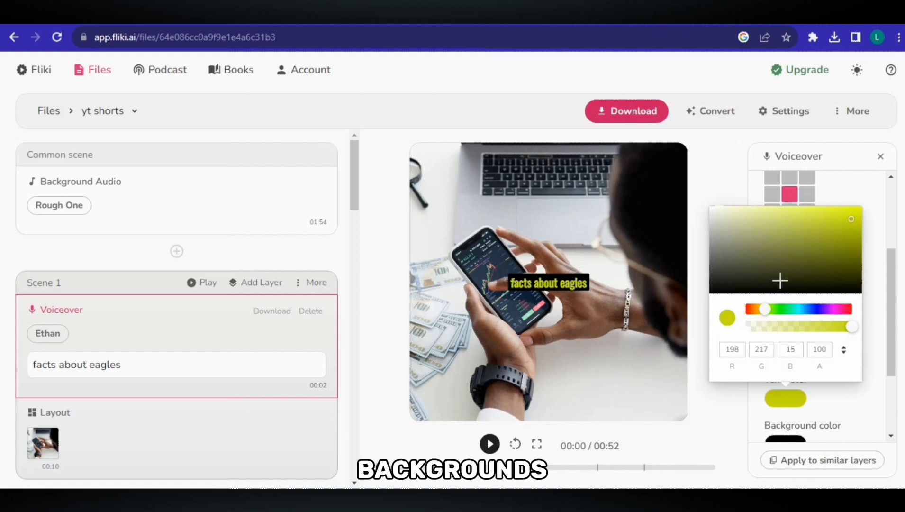
left_click(840, 397)
- Copy the scene 1 voiceover's subtitle settings to all similar voiceover layers in the file
left_click_drag(891, 338, 890, 397)
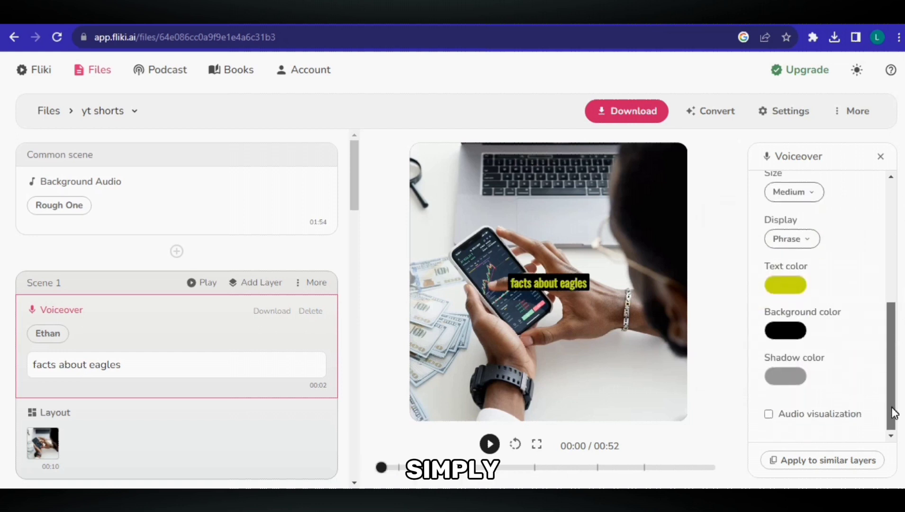
left_click(833, 462)
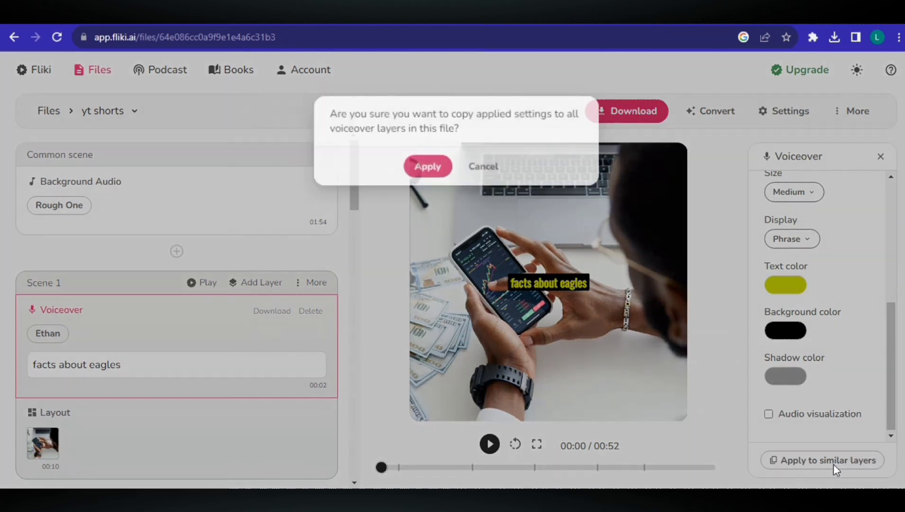
left_click(427, 167)
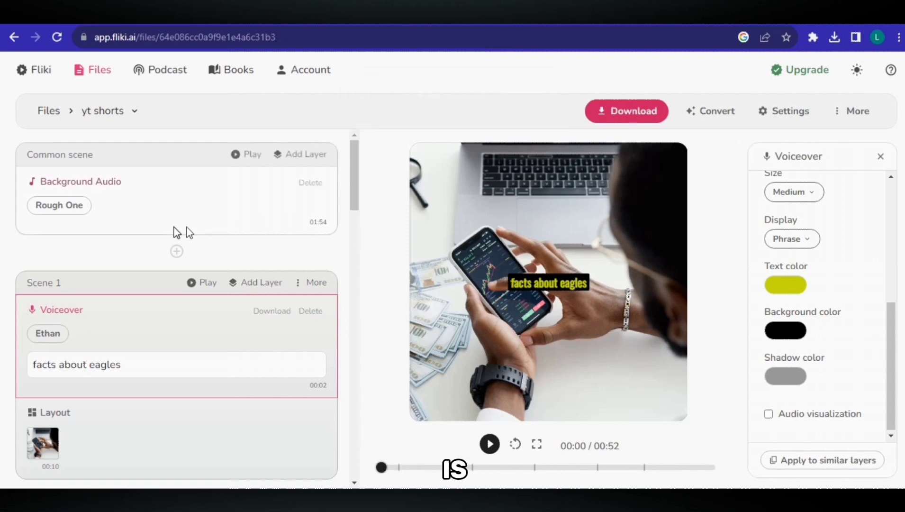
- Look through the stock music library for the common scene's background audio and keep the current track
left_click(80, 209)
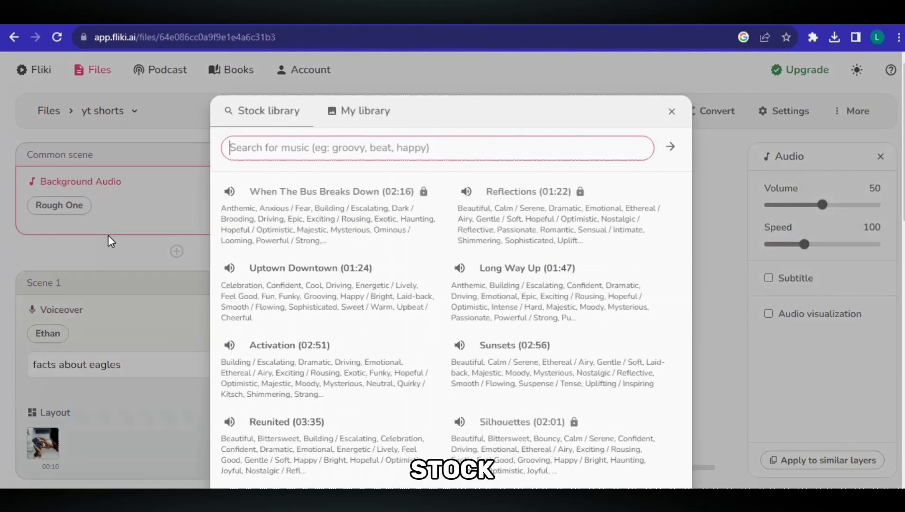
left_click(667, 116)
- Search stock videos for "eagles" and replace scene 1's media with the 15-second close-up of a bald eagle's head
scroll(354, 239, "down", 5)
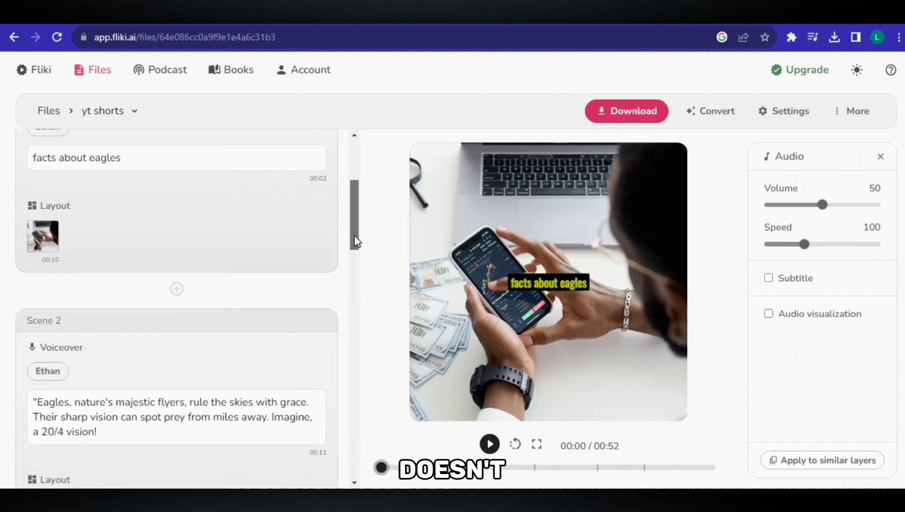
mouse_move(353, 238)
left_mouse_down()
mouse_move(353, 264)
mouse_move(353, 194)
mouse_move(353, 233)
left_mouse_up()
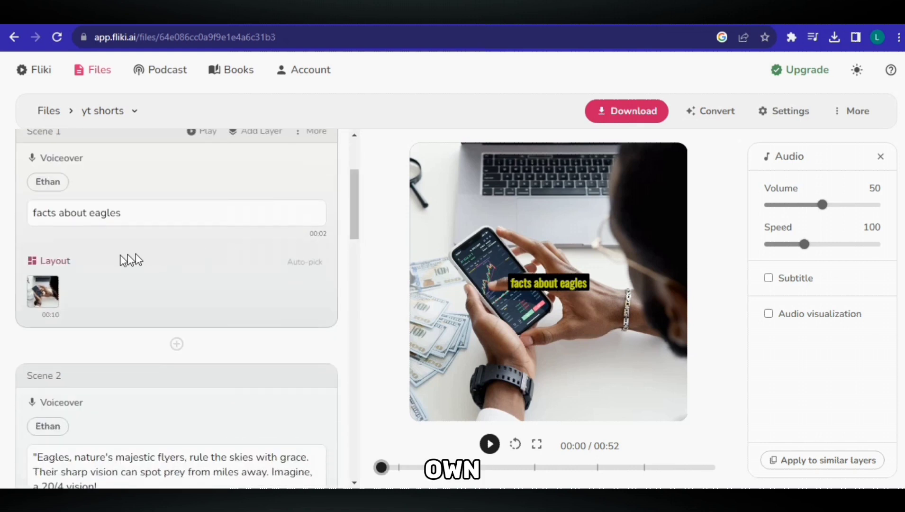
left_click(45, 293)
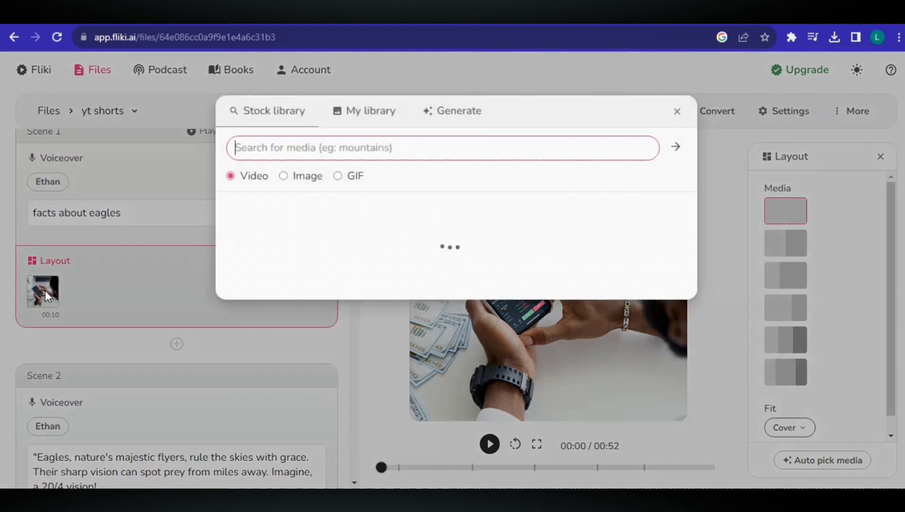
type("eagles")
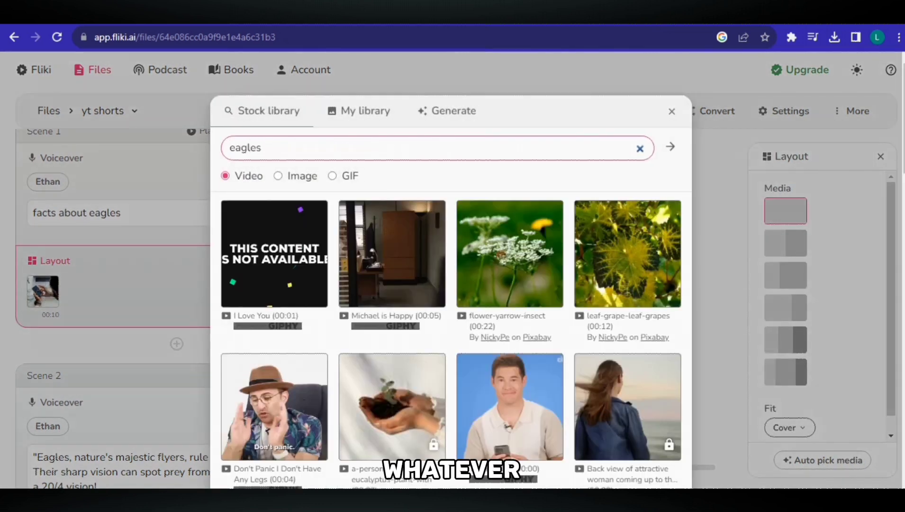
key("Return")
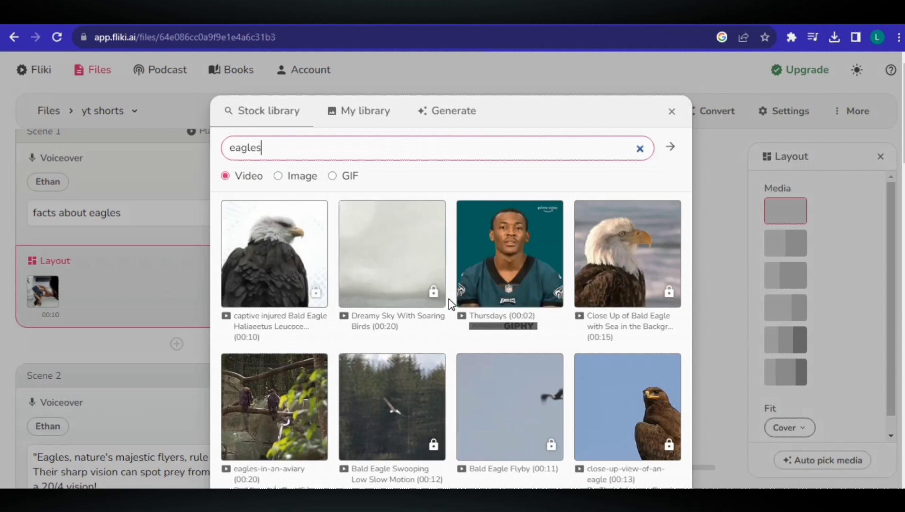
scroll(485, 194, "down", 3)
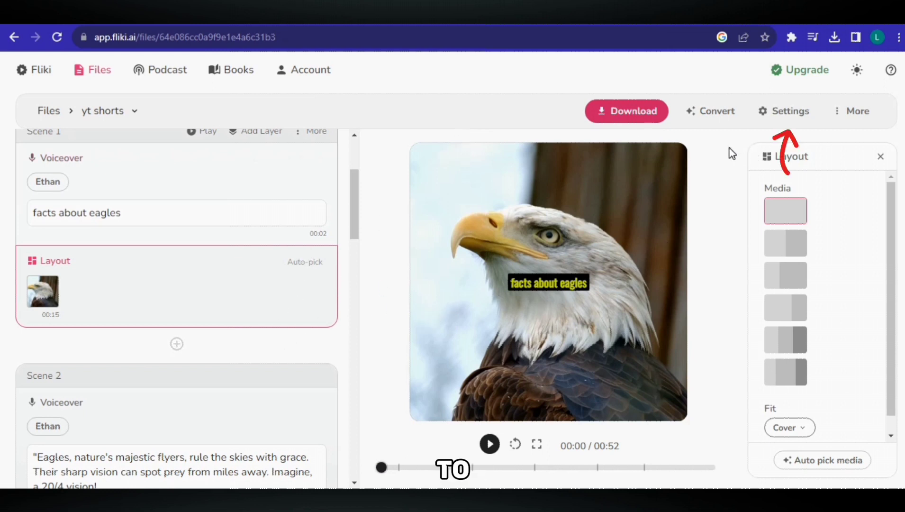
- Set the video's aspect ratio to Portrait (9:16) and save the file settings
left_click(777, 118)
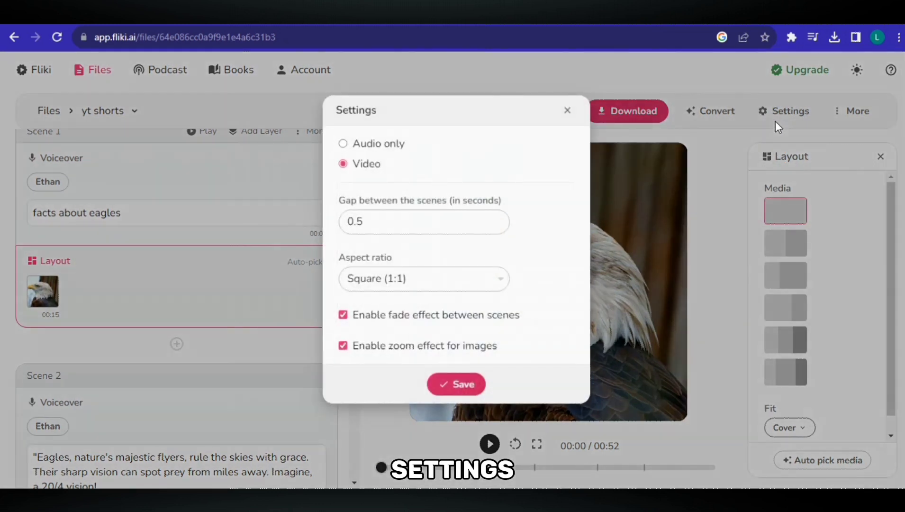
left_click(499, 281)
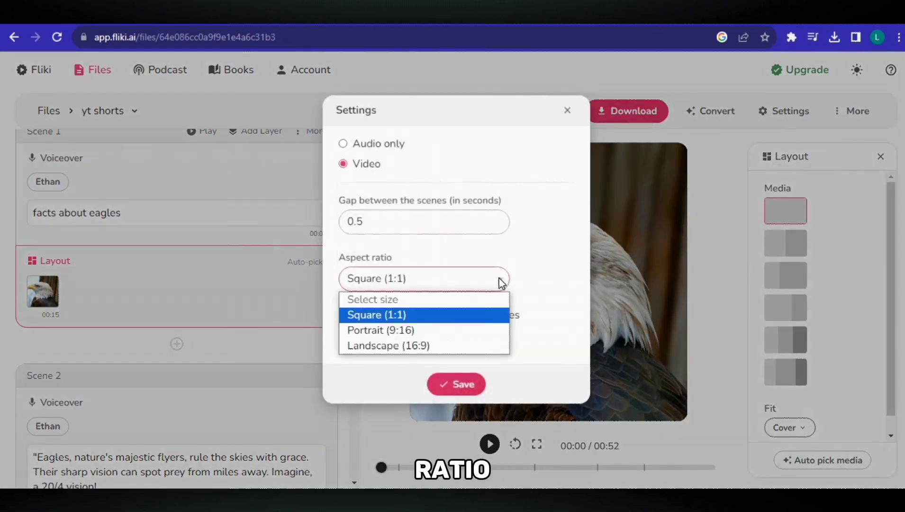
left_click(500, 330)
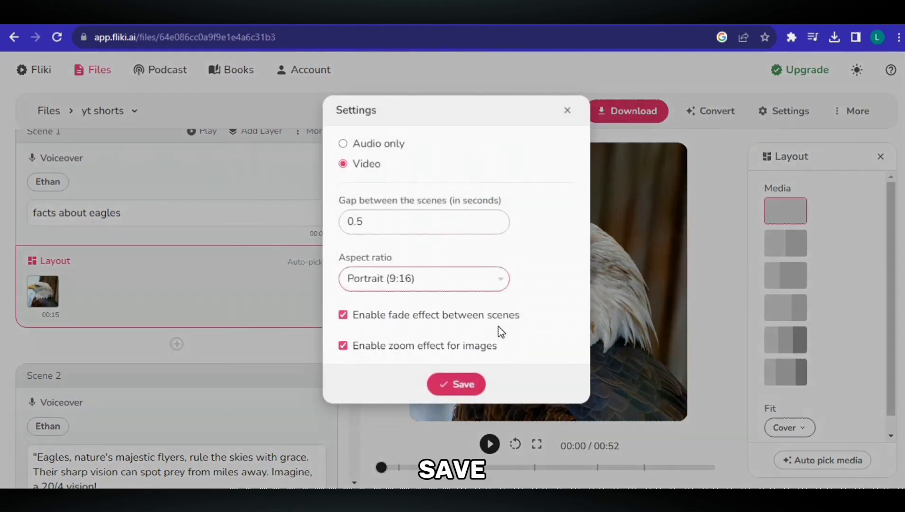
left_click(474, 385)
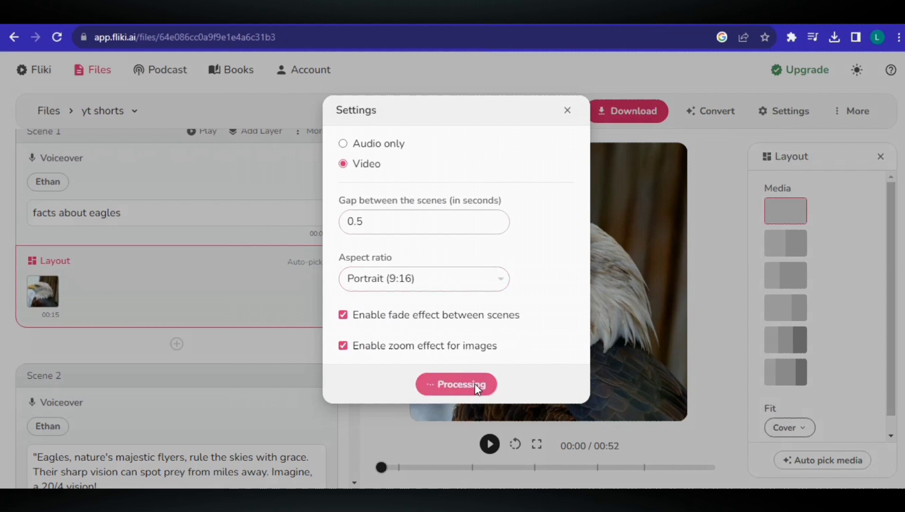
- Search stock videos for "eagles" and replace scene 2's media with the eagle-flying-over-snowy-mountains clip
scroll(279, 350, "down", 2)
scroll(278, 350, "down", 3)
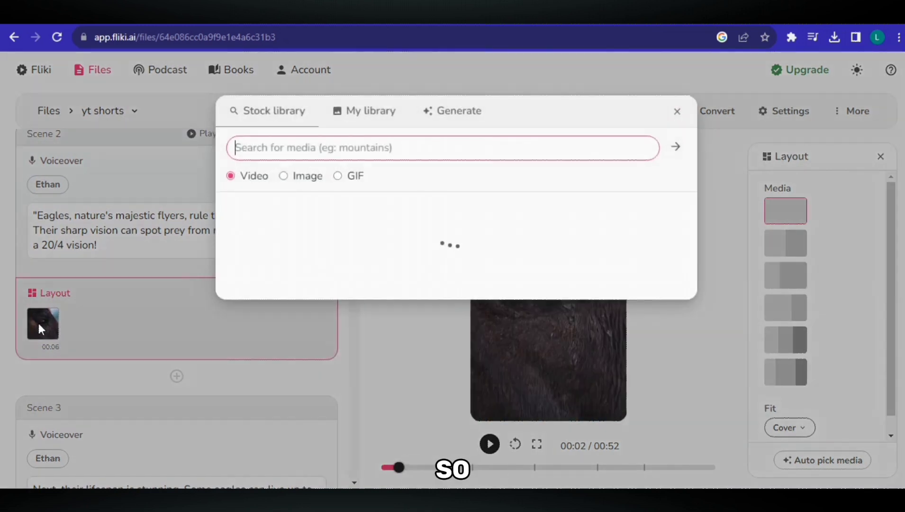
type("es")
key("Return")
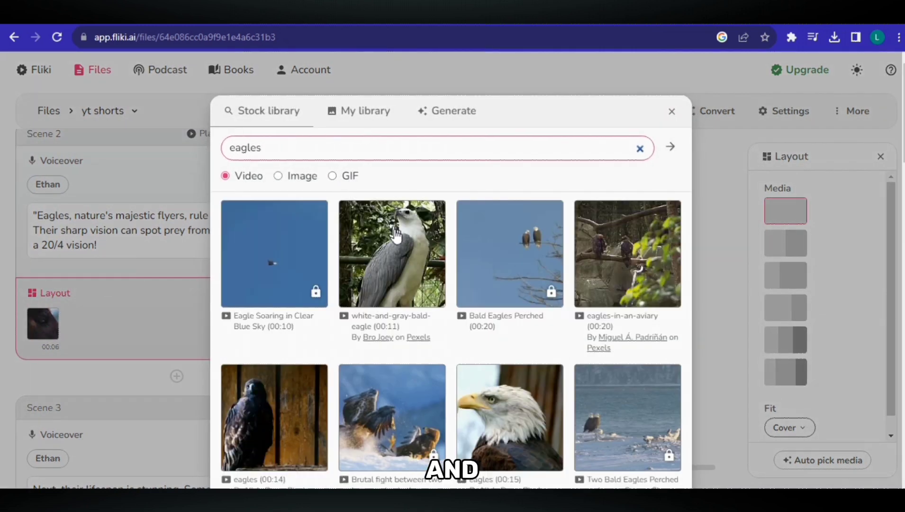
scroll(254, 242, "down", 7)
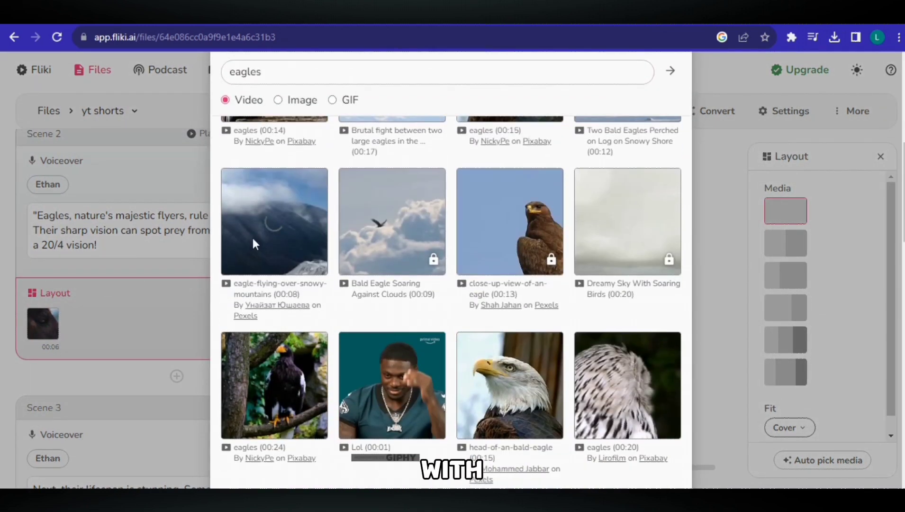
left_click(253, 237)
- Search stock videos for "eagles" and replace scene 5's media with the 18-second NickyPe eagle close-up
left_click_drag(353, 273, 348, 319)
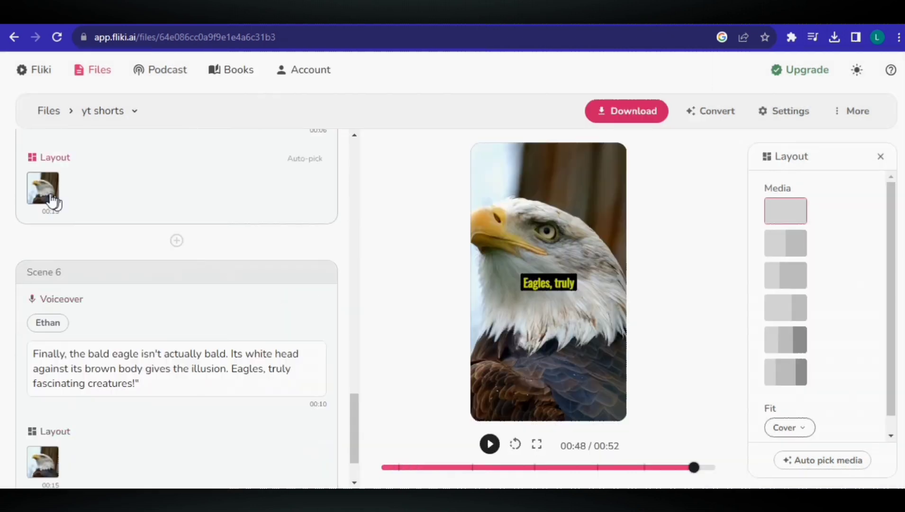
left_click(51, 200)
type("eagles")
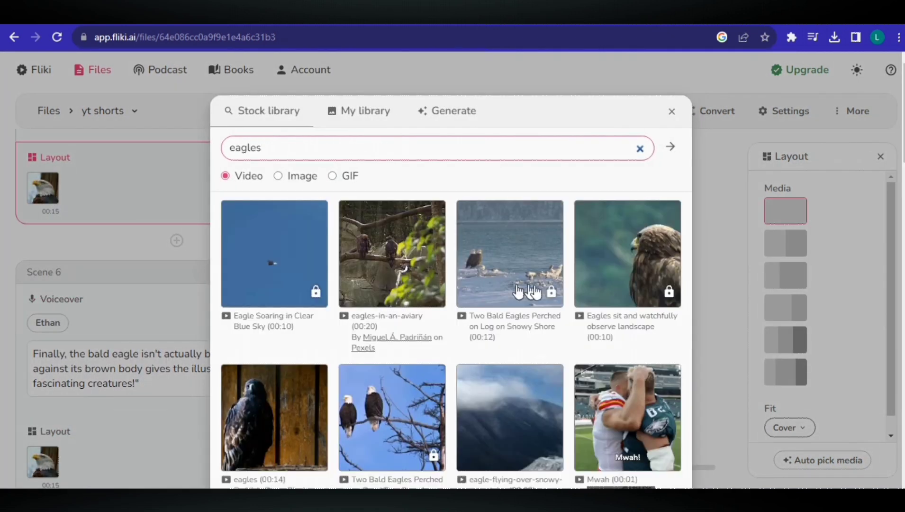
scroll(437, 233, "down", 20)
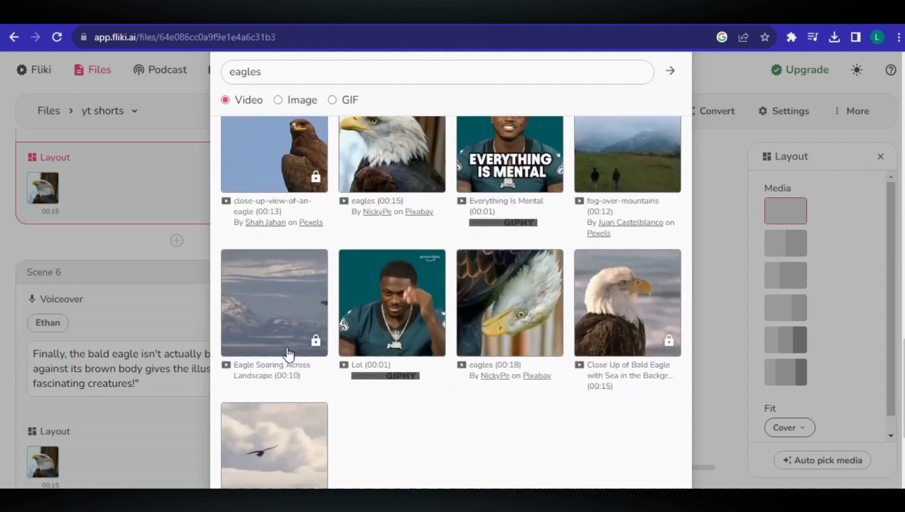
left_click(514, 310)
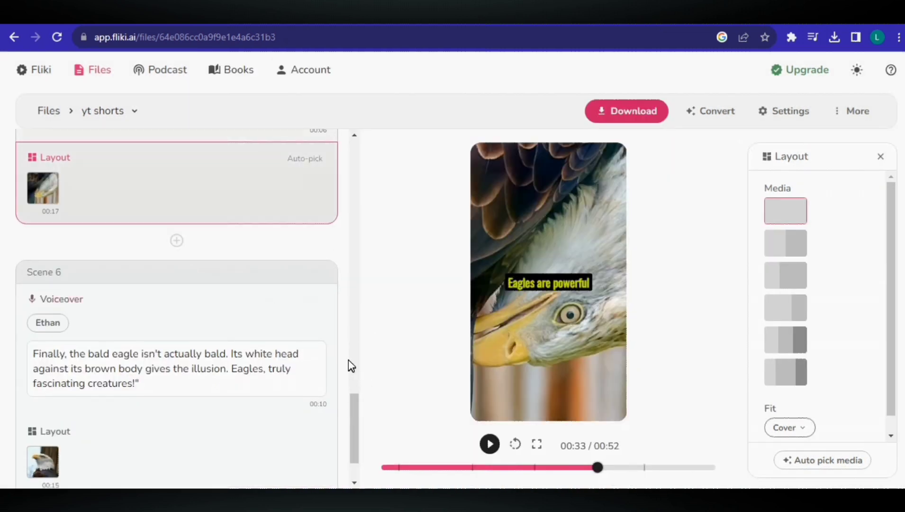
- Try the equal two-part media layout on scene 5, and switch back to the single-media layout
scroll(346, 431, "down", 2)
left_click_drag(345, 431, 342, 163)
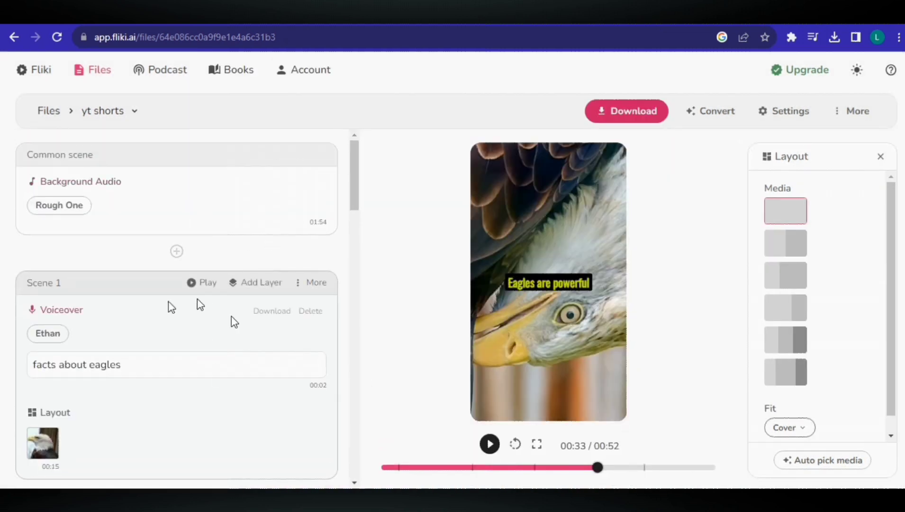
left_click(784, 243)
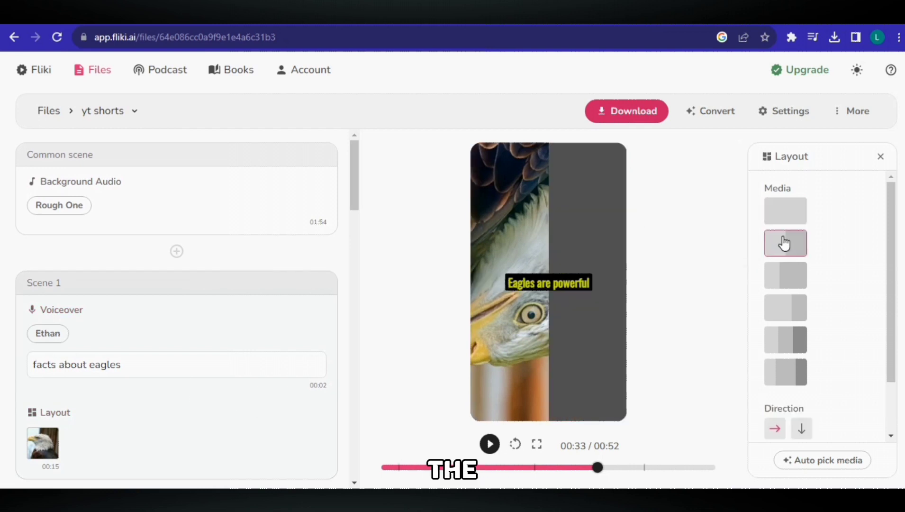
left_click(794, 210)
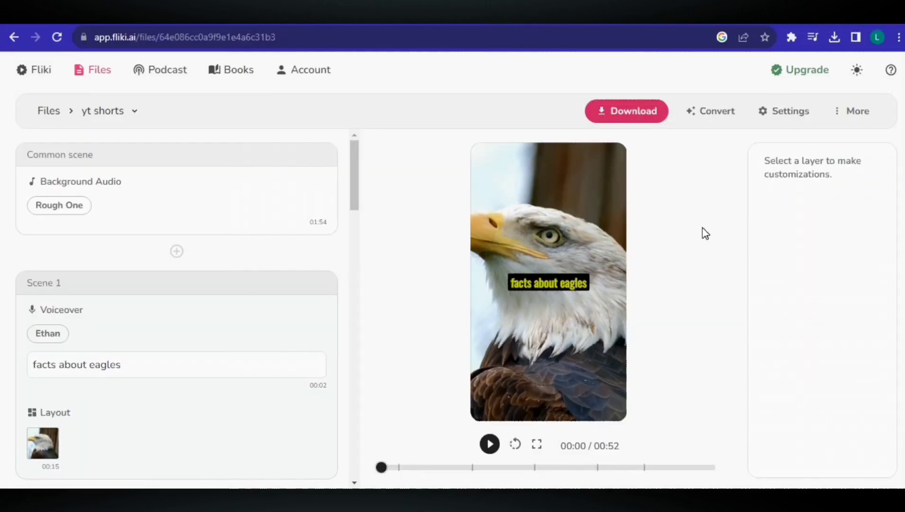
- Start and confirm a new export of the video, and bring the exported file's download option into view
left_click(634, 119)
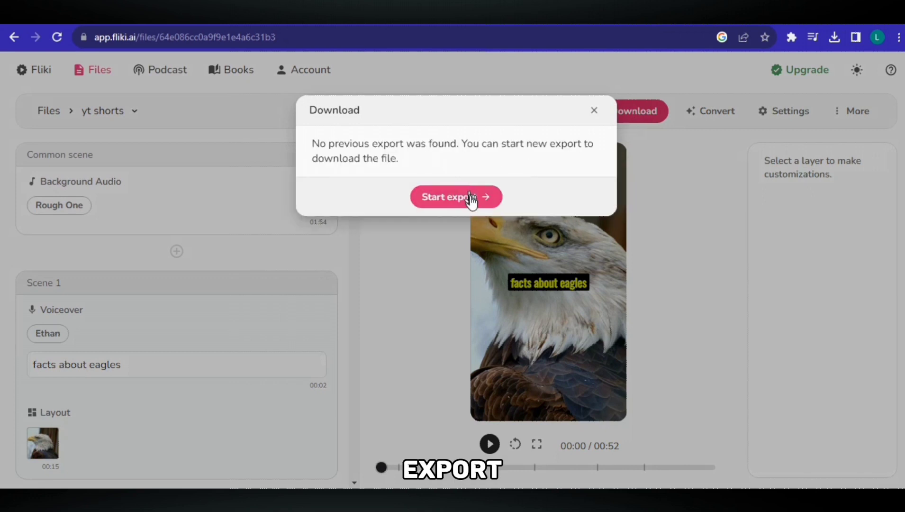
left_click(474, 198)
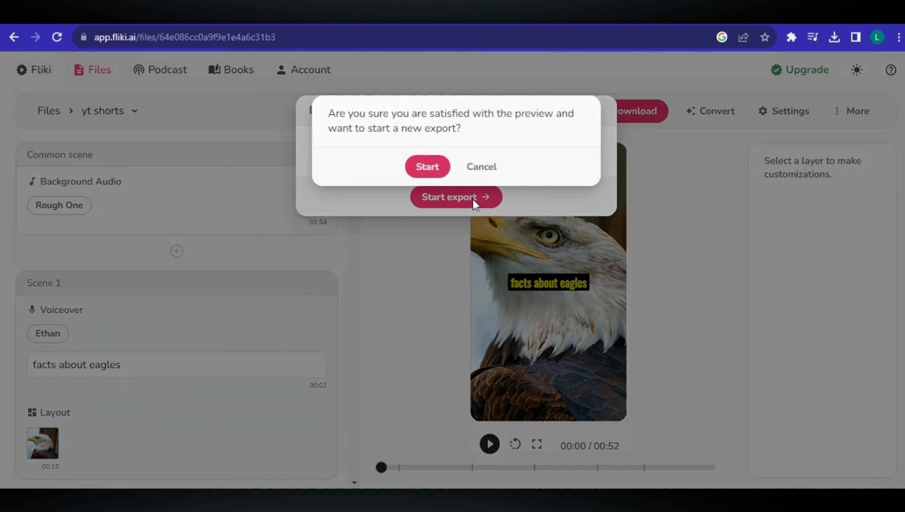
left_click(421, 167)
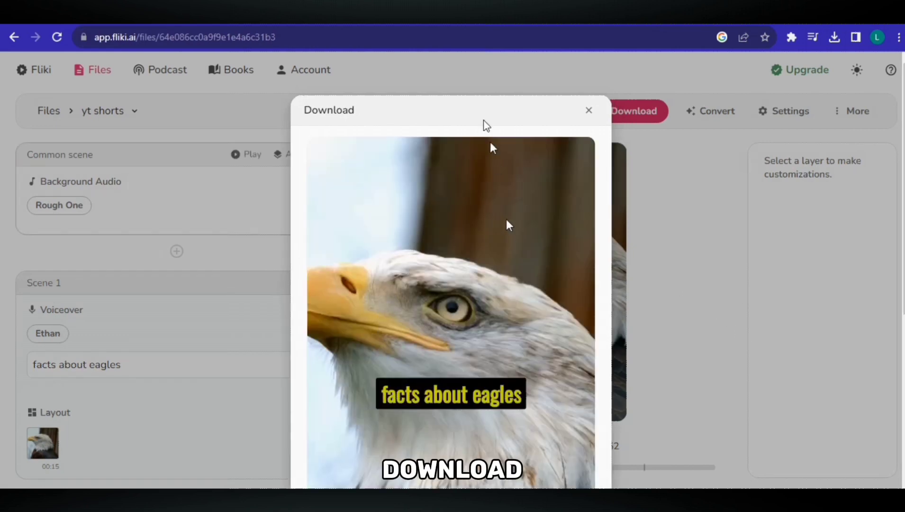
scroll(483, 124, "down", 5)
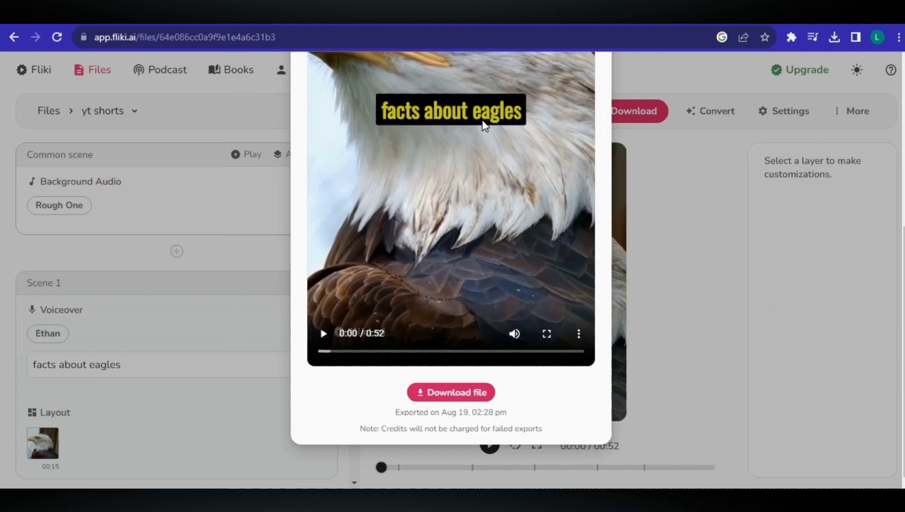